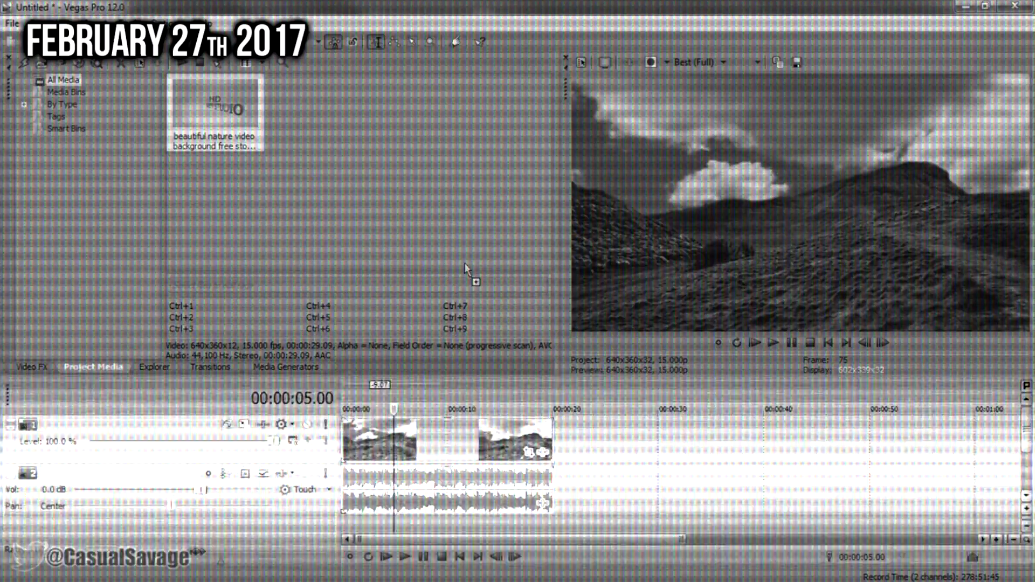
drag(465, 264, 354, 393)
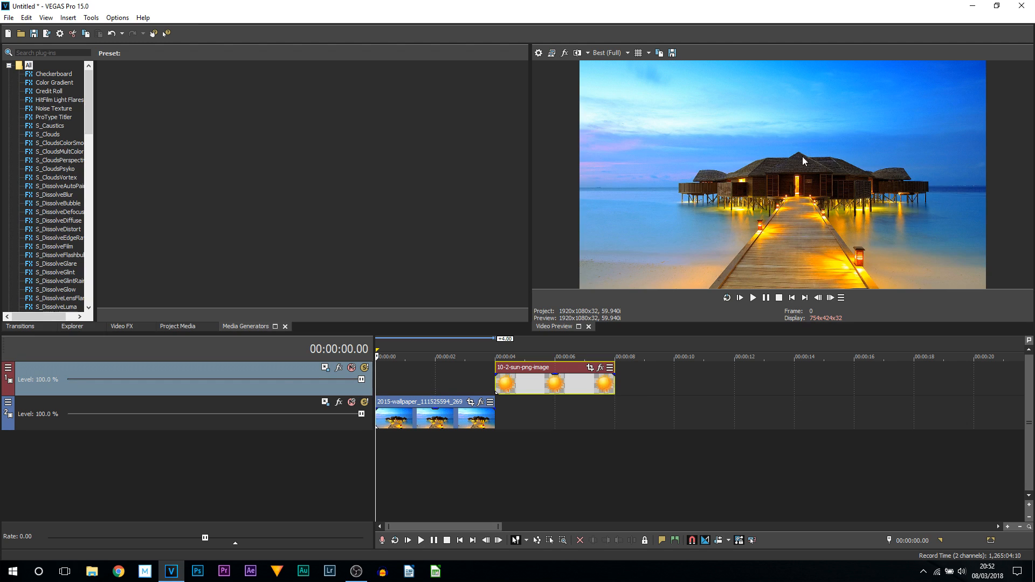
Move the sun image event to the start of the timeline, directly above the wallpaper event.
drag(569, 382, 450, 381)
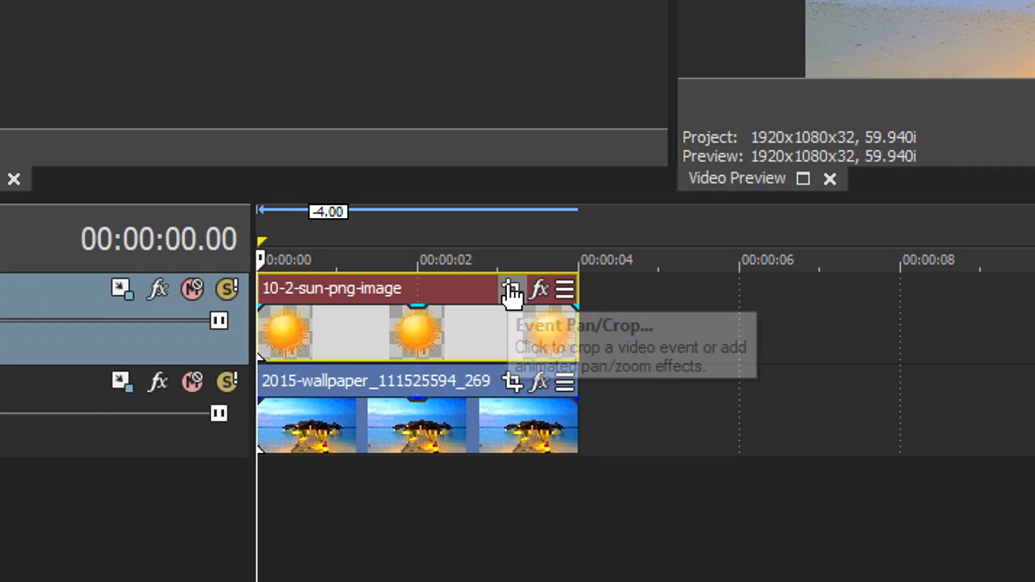
Try to reposition the sun by shifting its Event Pan/Crop frame sideways, and restore the default frame.
click(511, 290)
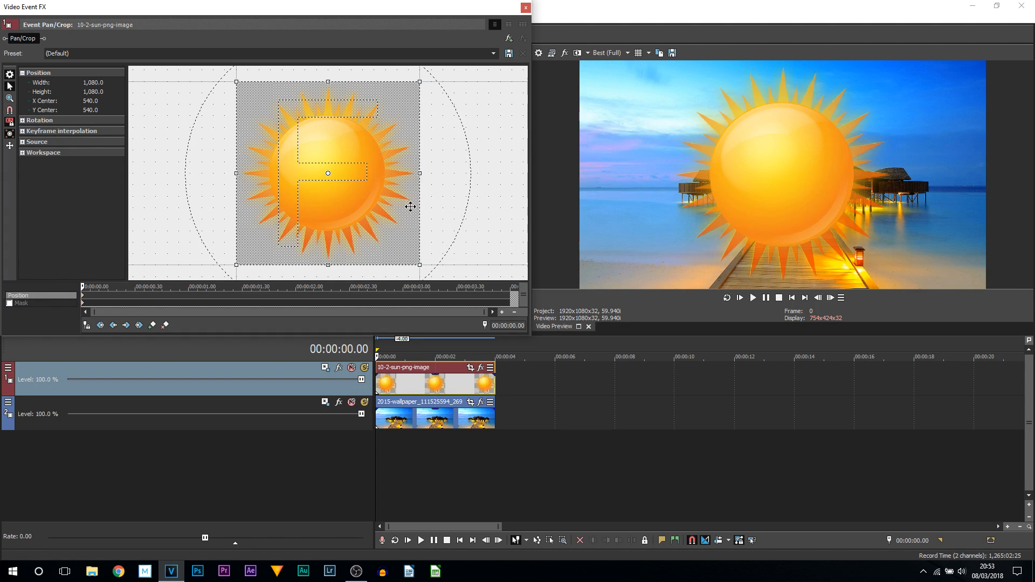
drag(397, 198, 363, 205)
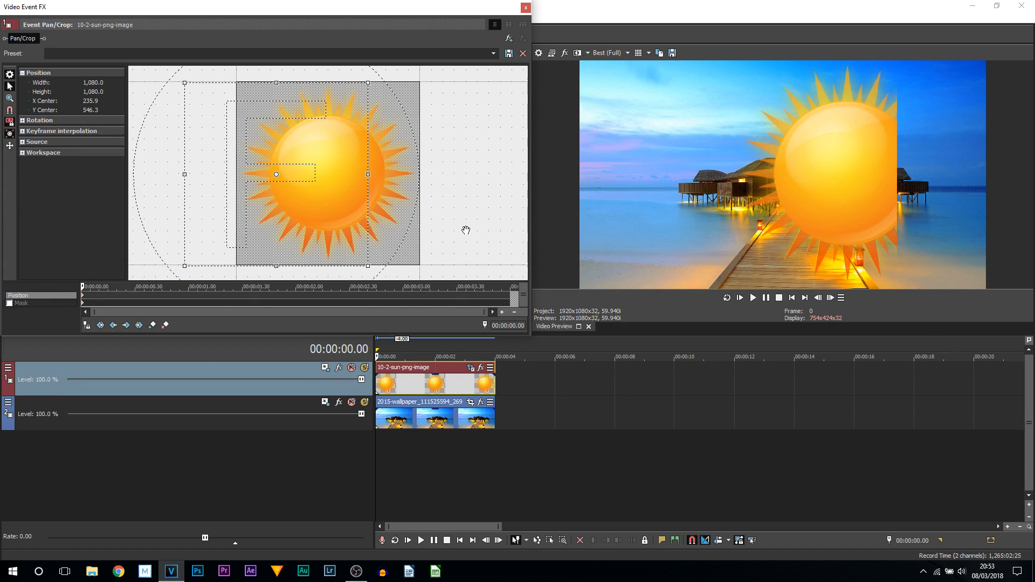
right_click(339, 159)
click(395, 163)
scroll(411, 203, down, 2)
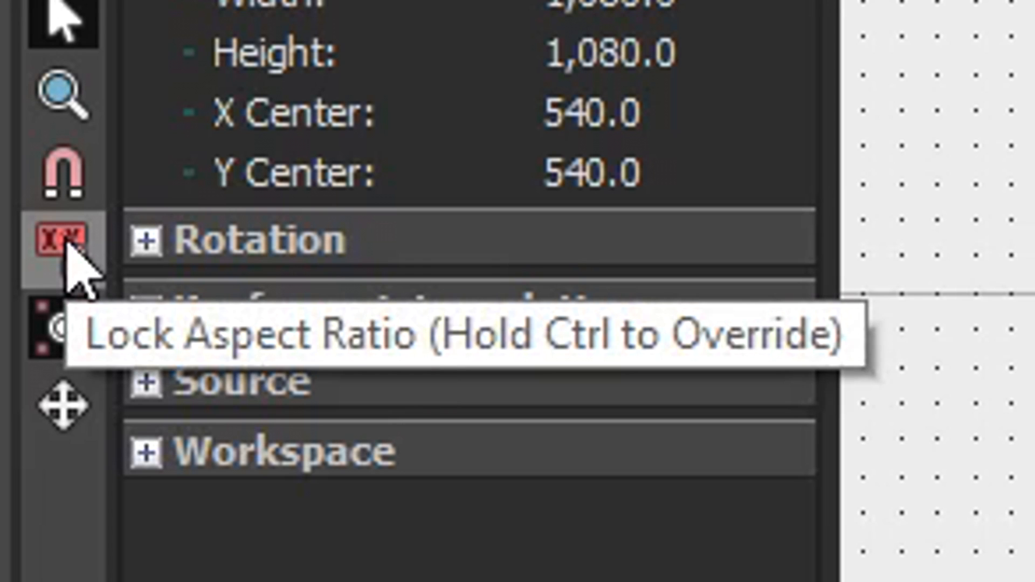
Try to shrink and offset the sun with an Event Pan/Crop frame about 2,652 wide, restore the default frame, and close the window.
click(69, 245)
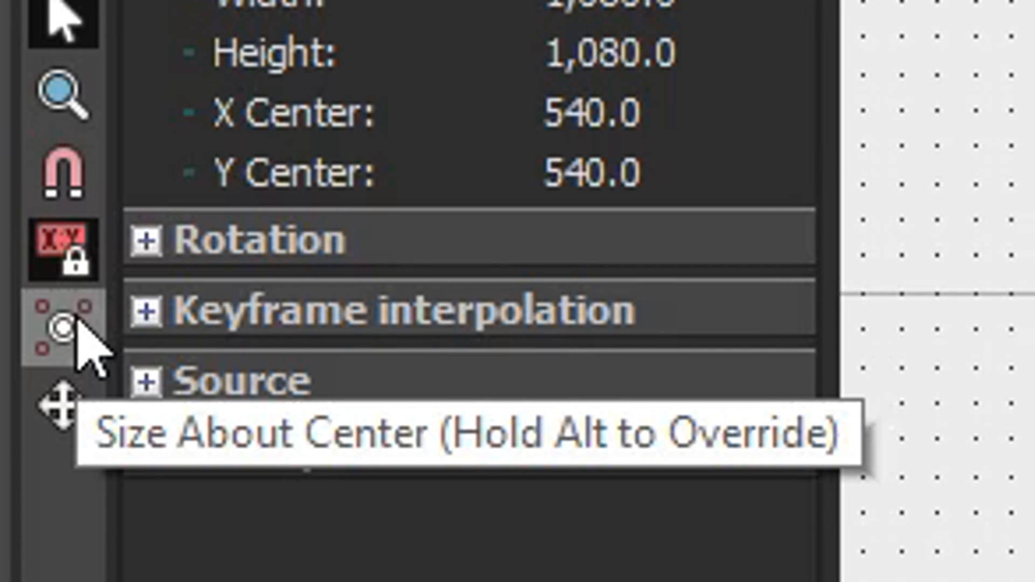
click(76, 323)
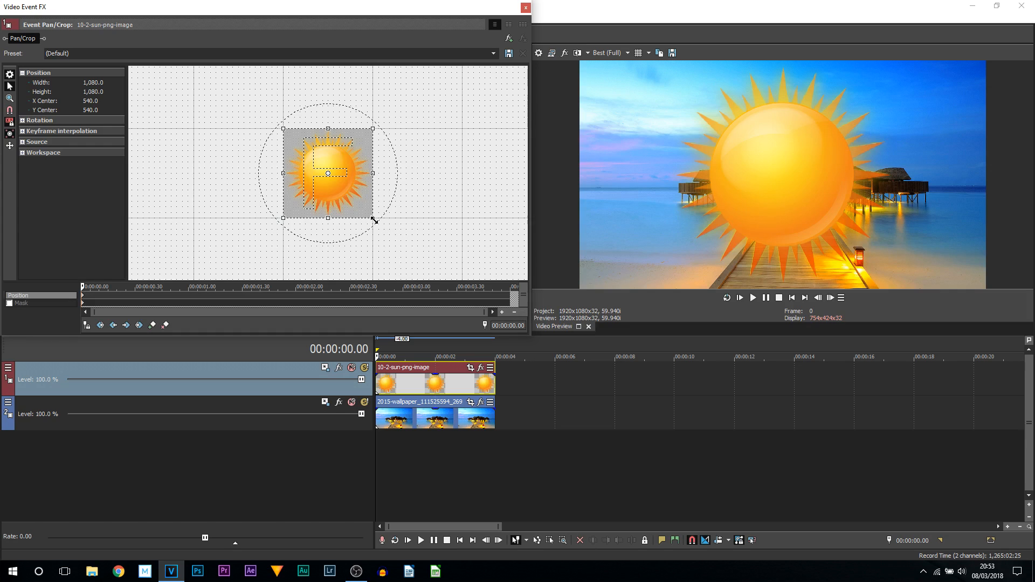
drag(373, 220, 485, 282)
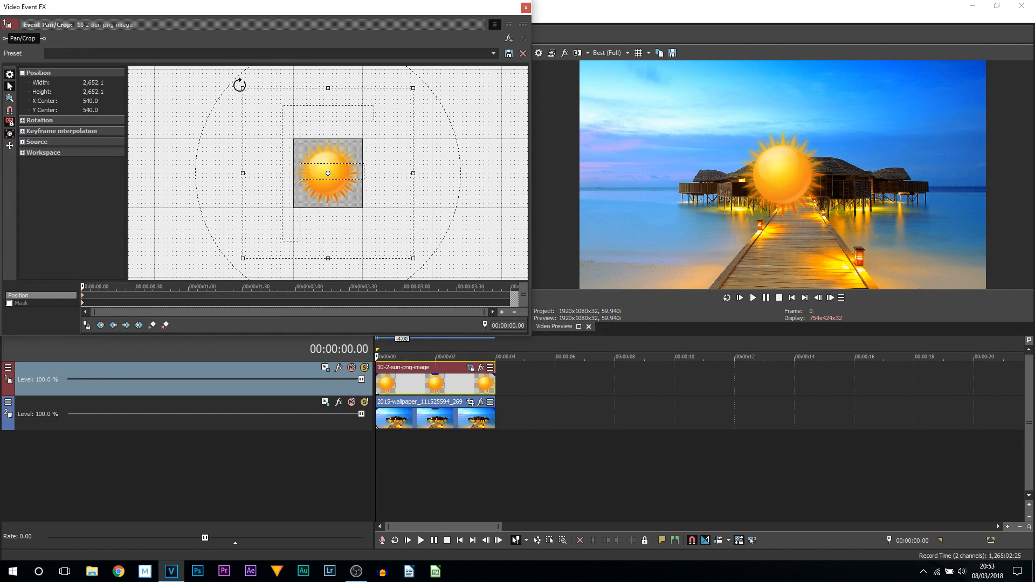
drag(354, 207, 399, 176)
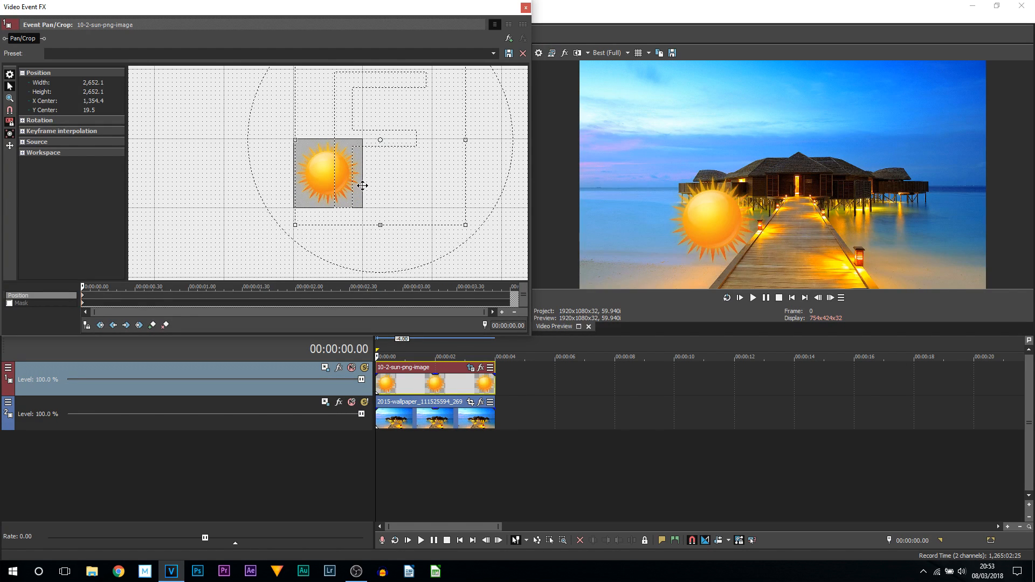
drag(362, 186, 373, 182)
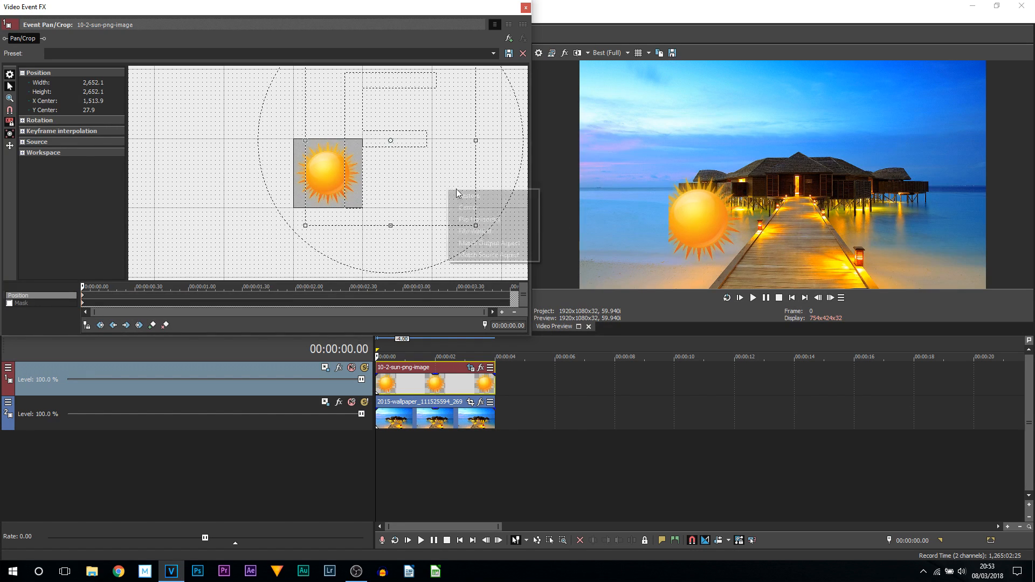
right_click(448, 192)
click(477, 196)
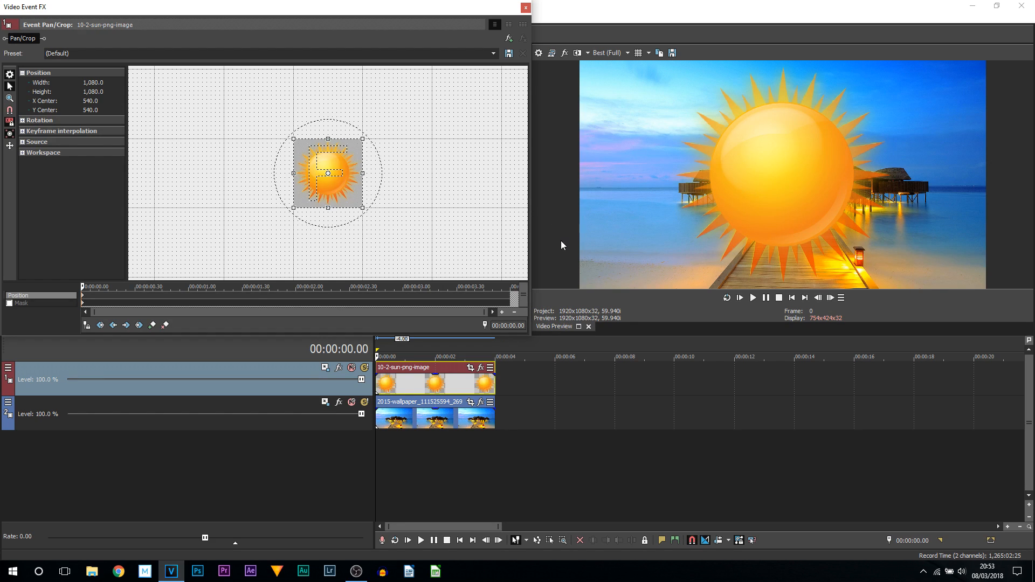
click(526, 8)
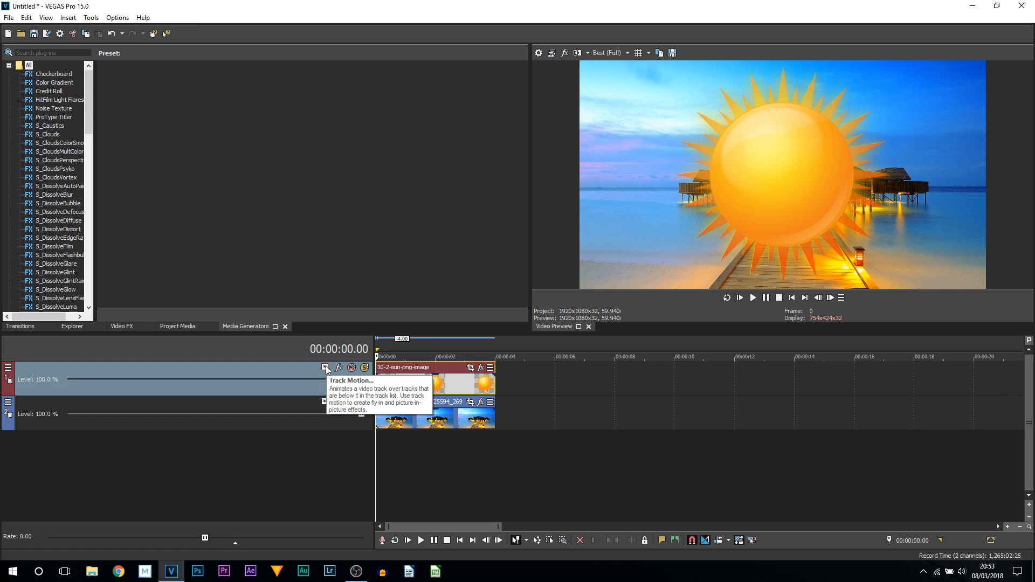
Open Track Motion for the sun's track, enable Sync Cursor, and scrub the timeline to check the cursors move together.
click(325, 367)
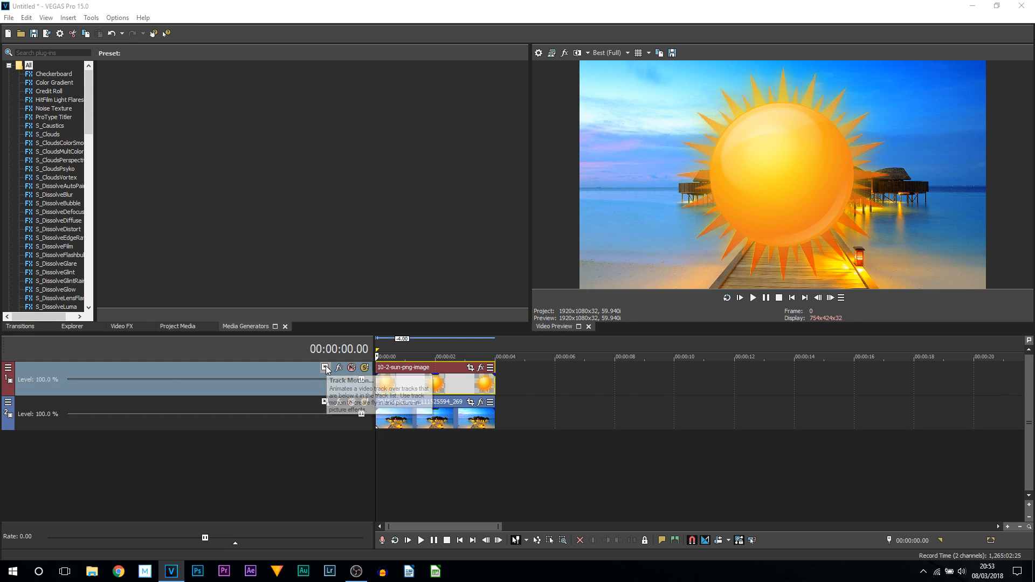
drag(659, 101, 471, 18)
drag(659, 349, 526, 333)
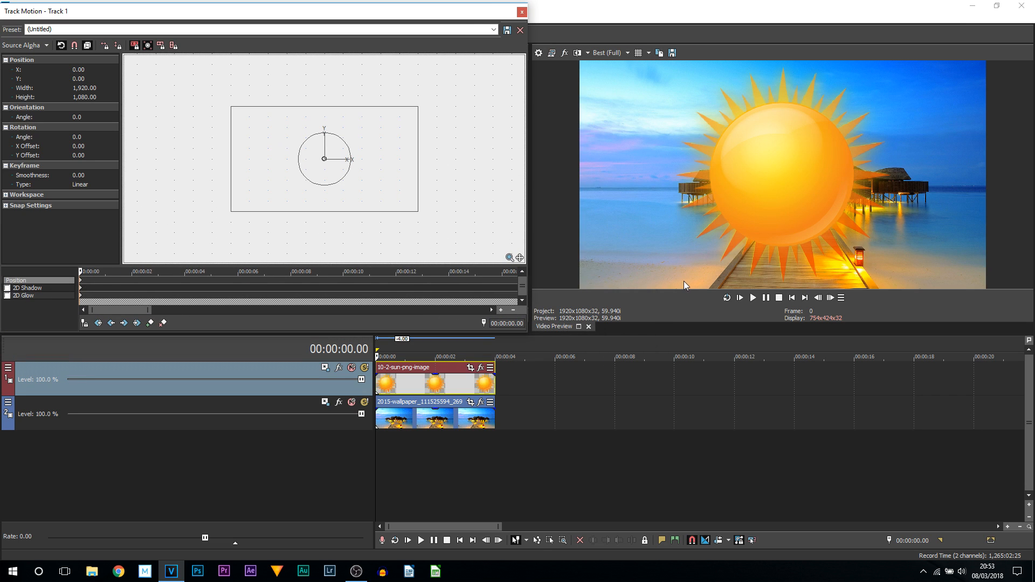
click(378, 385)
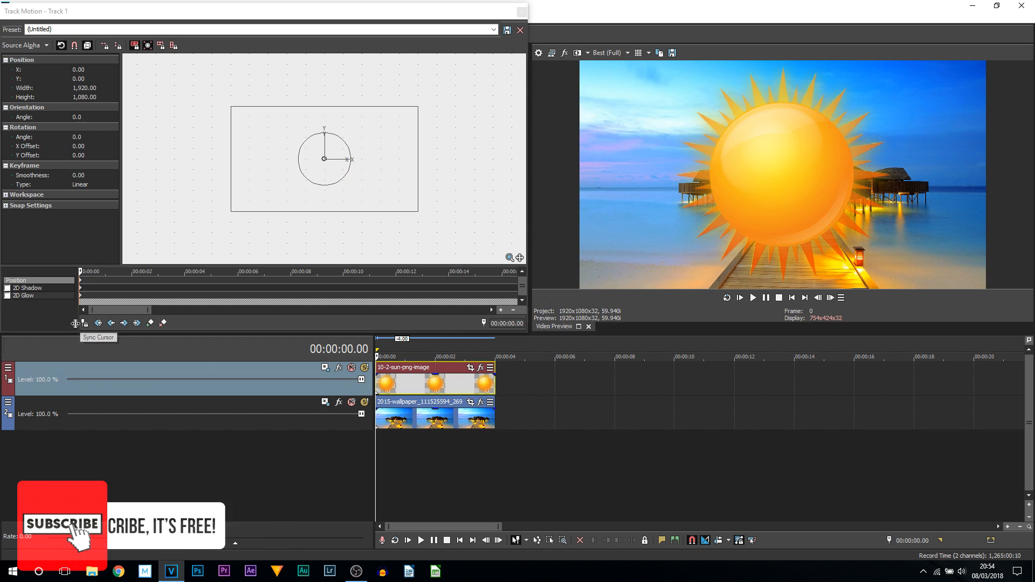
click(83, 325)
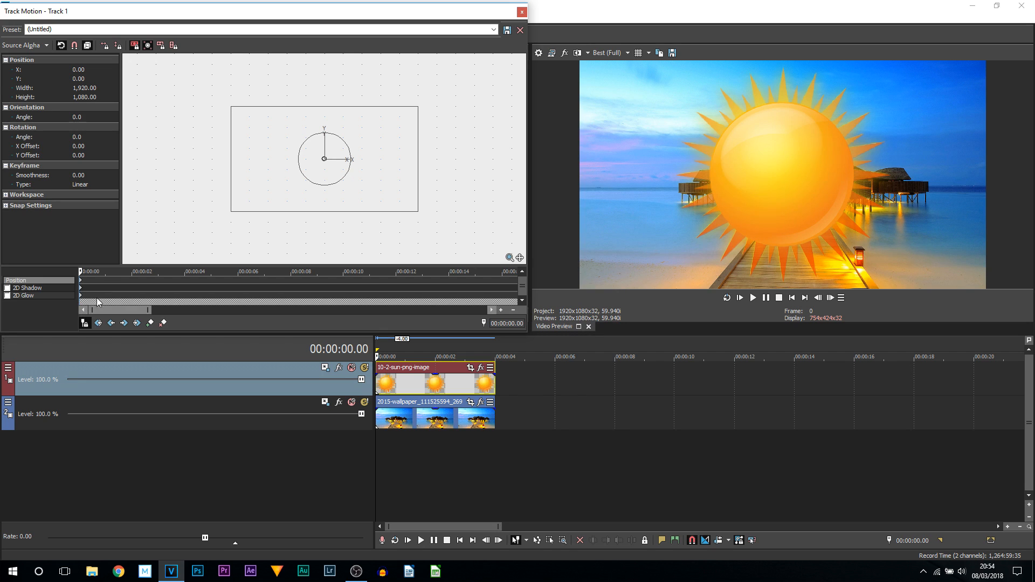
drag(81, 271, 115, 272)
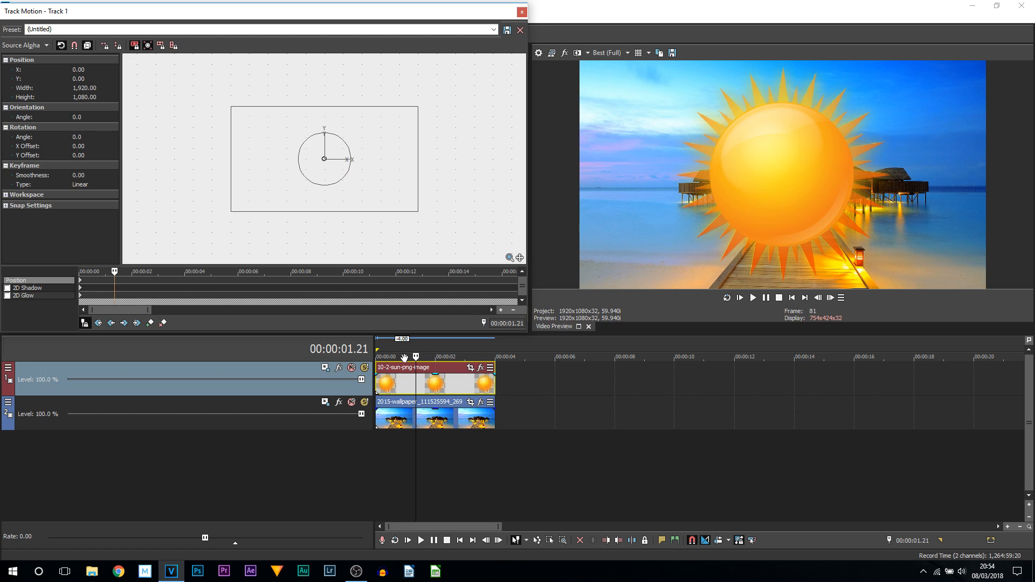
click(464, 452)
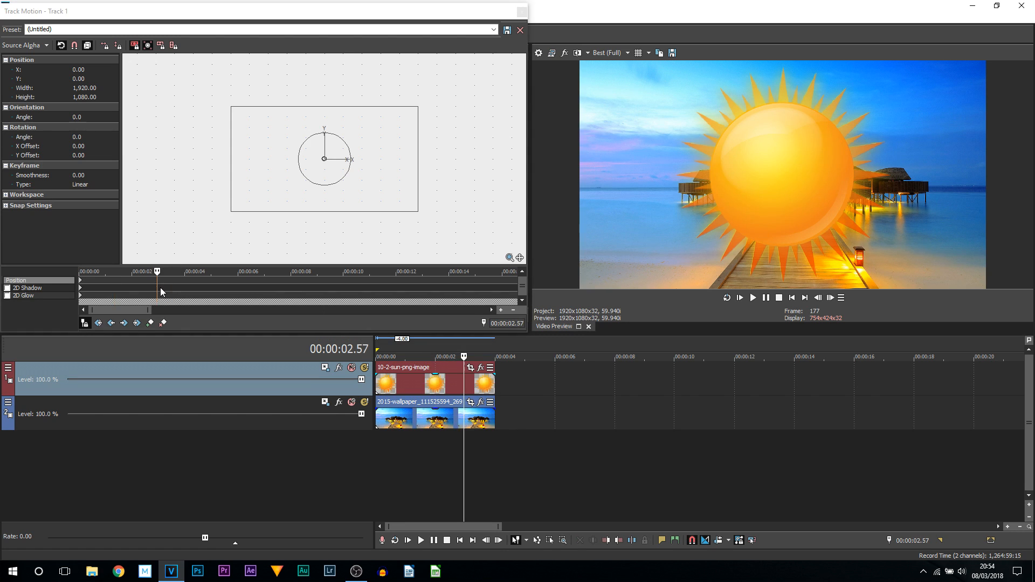
At the first position keyframe, scale the sun to about 662 × 373 and place it outside the frame's upper-left corner, about X -1,132, Y 608.
click(80, 281)
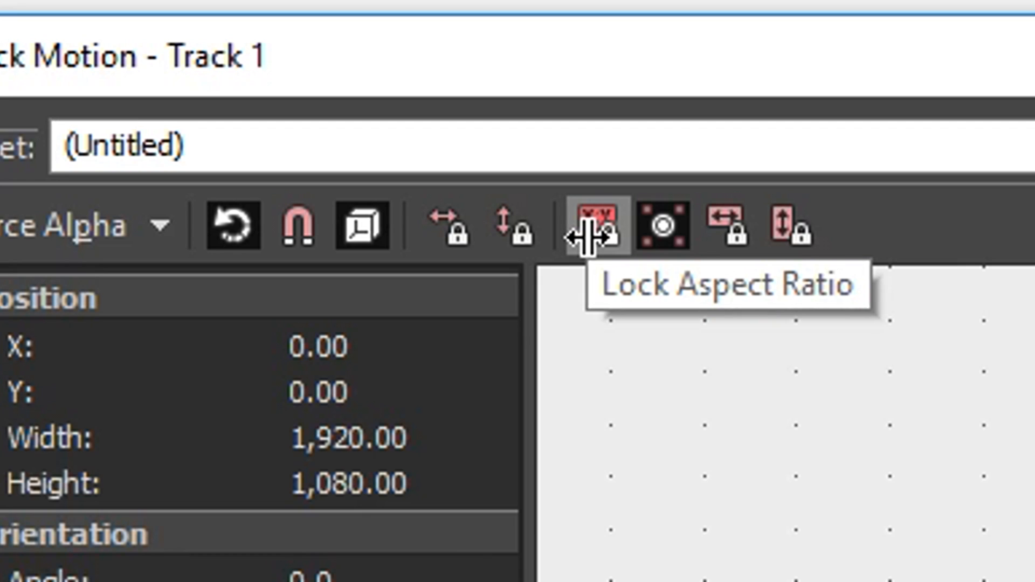
click(669, 232)
drag(419, 211, 354, 189)
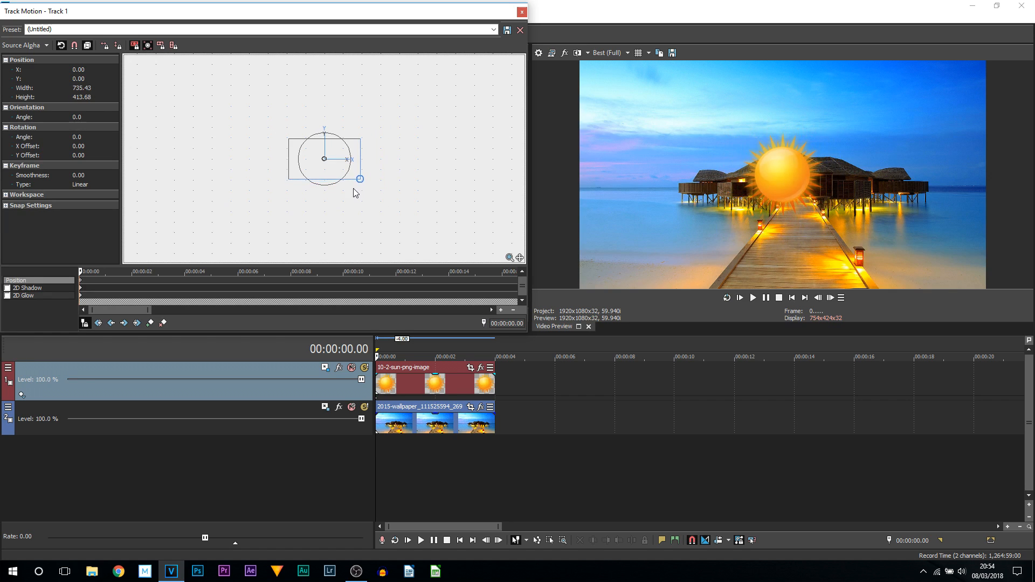
drag(358, 172, 241, 115)
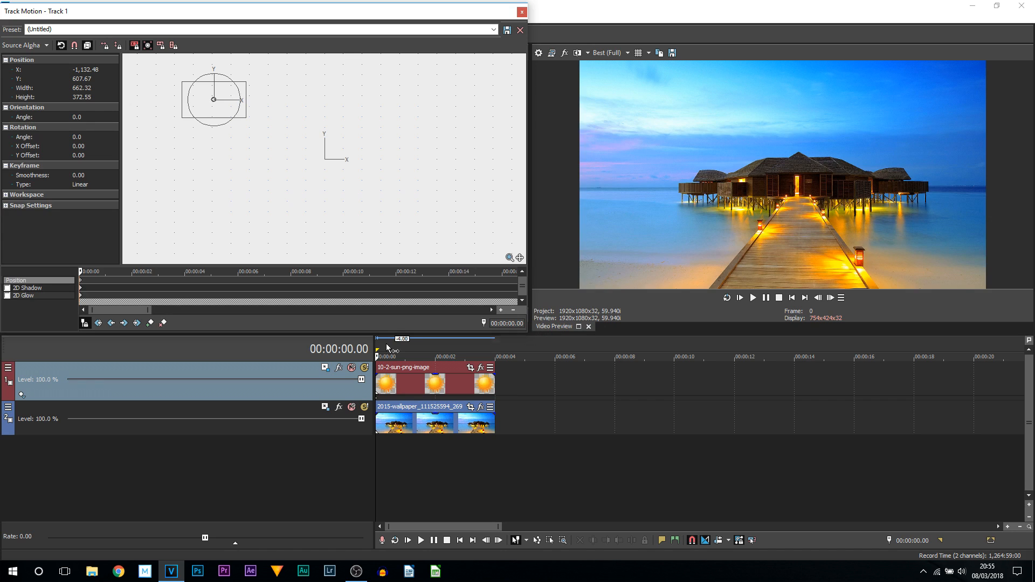
Add a position keyframe at 00:00:03.07 that brings the sun into the frame's upper-left corner, about X -934, Y 497.
click(468, 345)
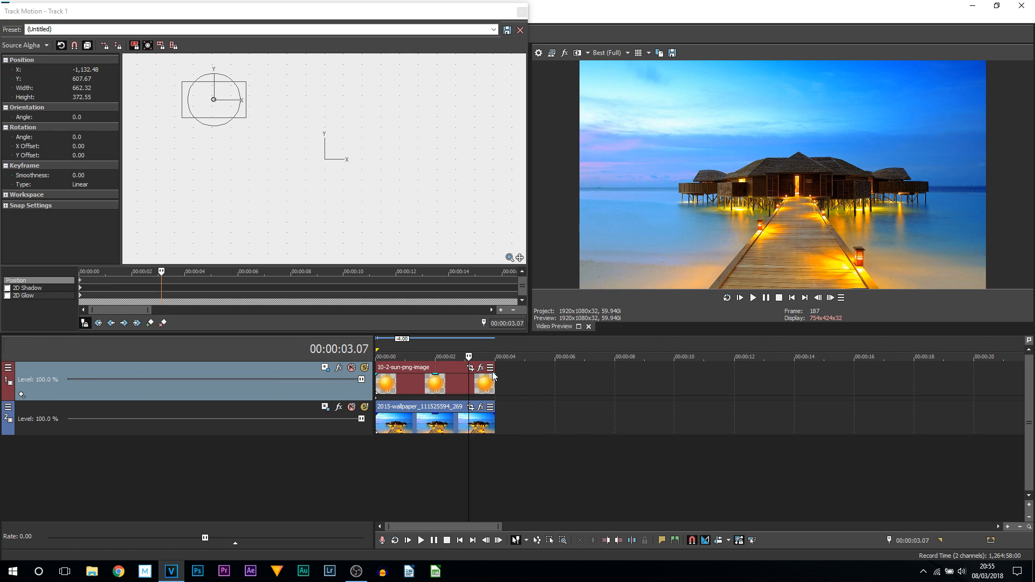
click(245, 112)
drag(245, 111, 264, 121)
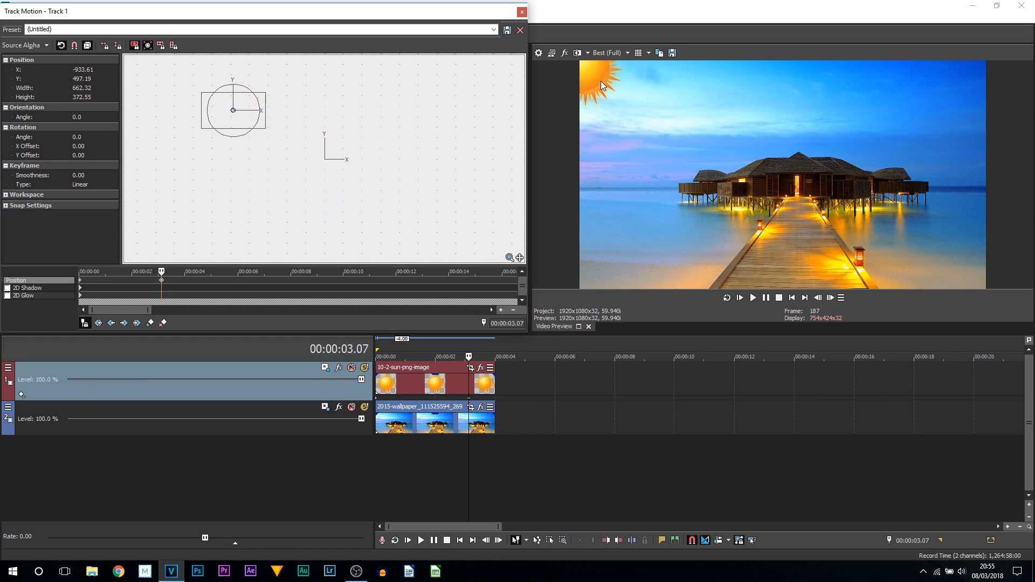
Set the position keyframe at 00:00:03.07 to Smooth and close Track Motion.
click(80, 283)
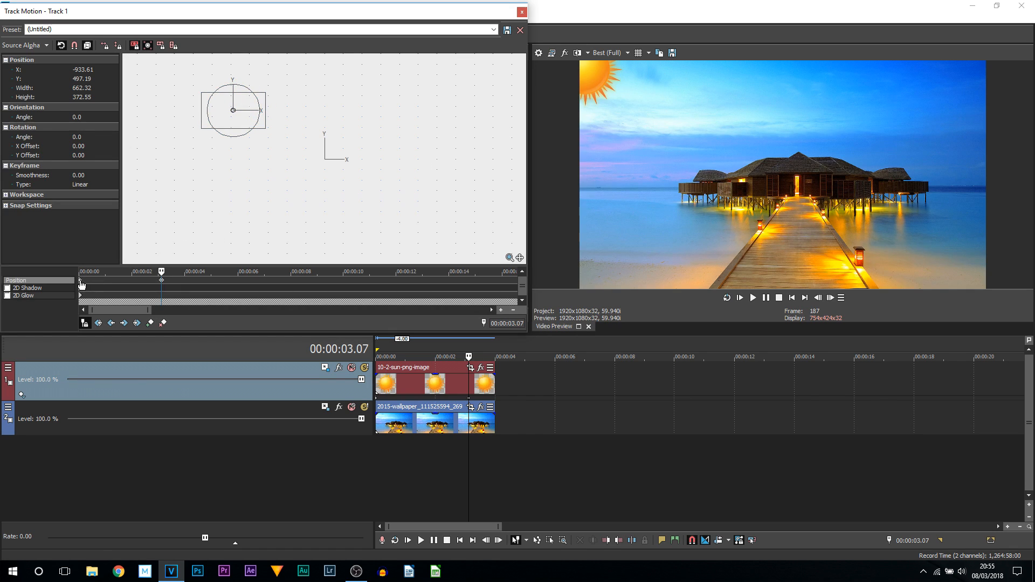
click(162, 280)
right_click(162, 281)
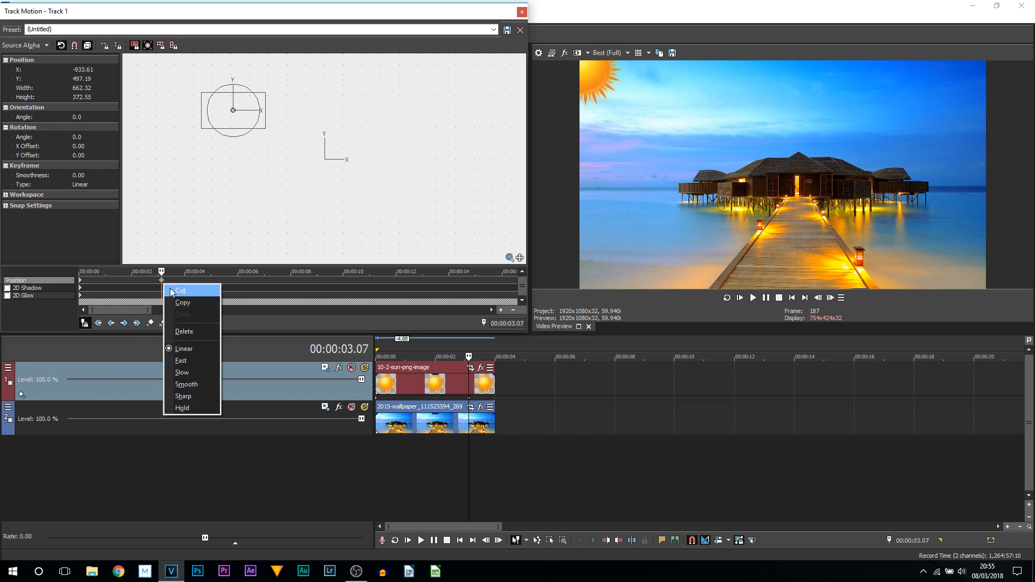
click(194, 386)
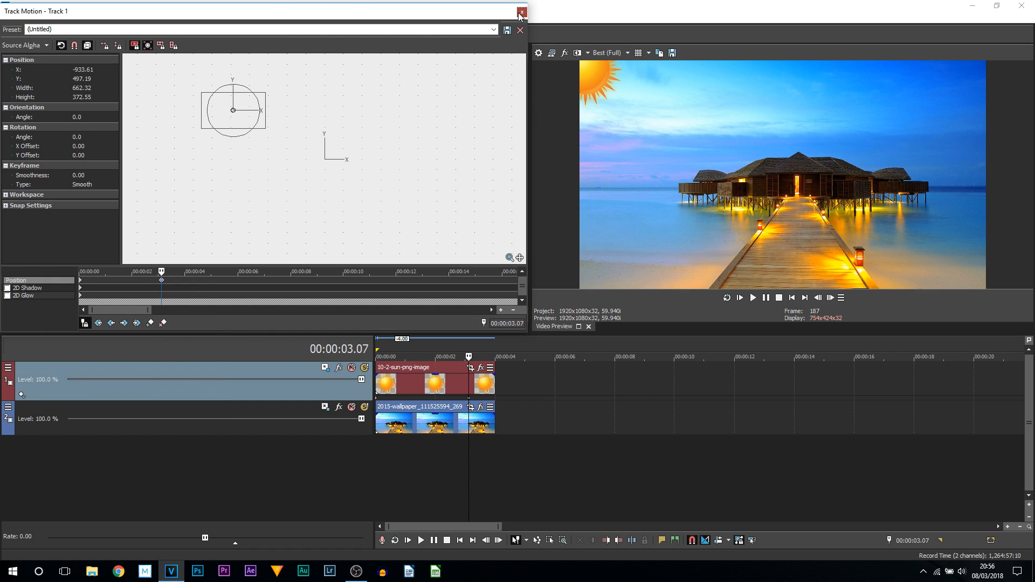
click(521, 12)
Set the video preview quality to Good (Auto) and play the sun's animation from the start of the timeline.
click(381, 389)
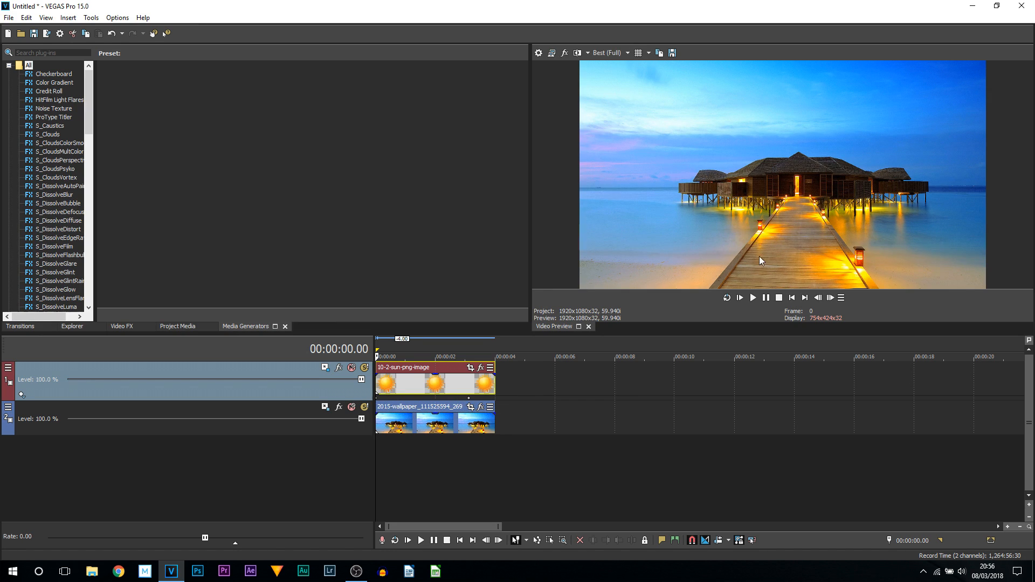
click(609, 52)
mouse_move(625, 88)
click(663, 87)
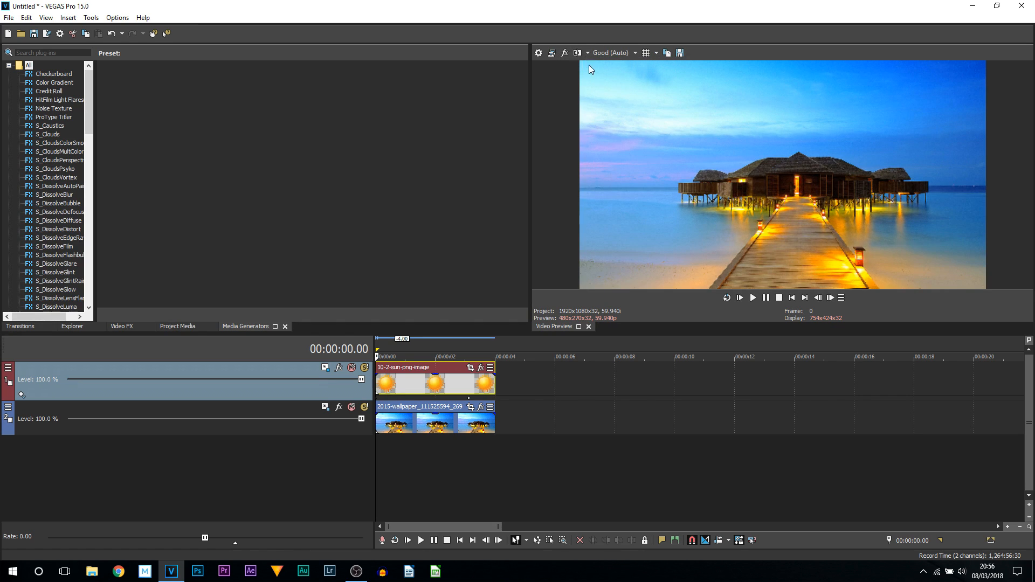
click(768, 299)
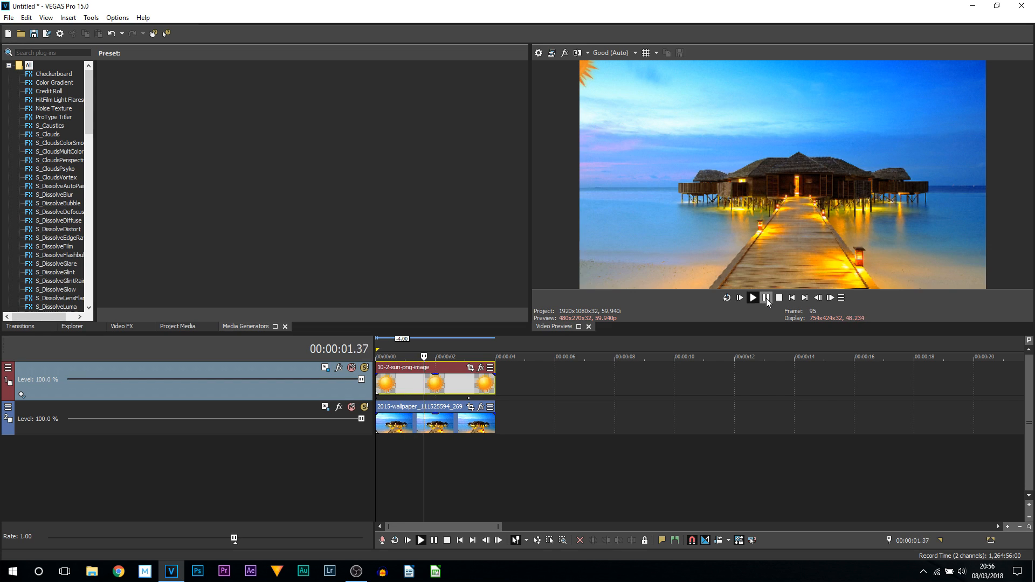
click(767, 299)
Reopen Track Motion for the sun's track and delete the position keyframe at 00:00:03.07.
click(468, 399)
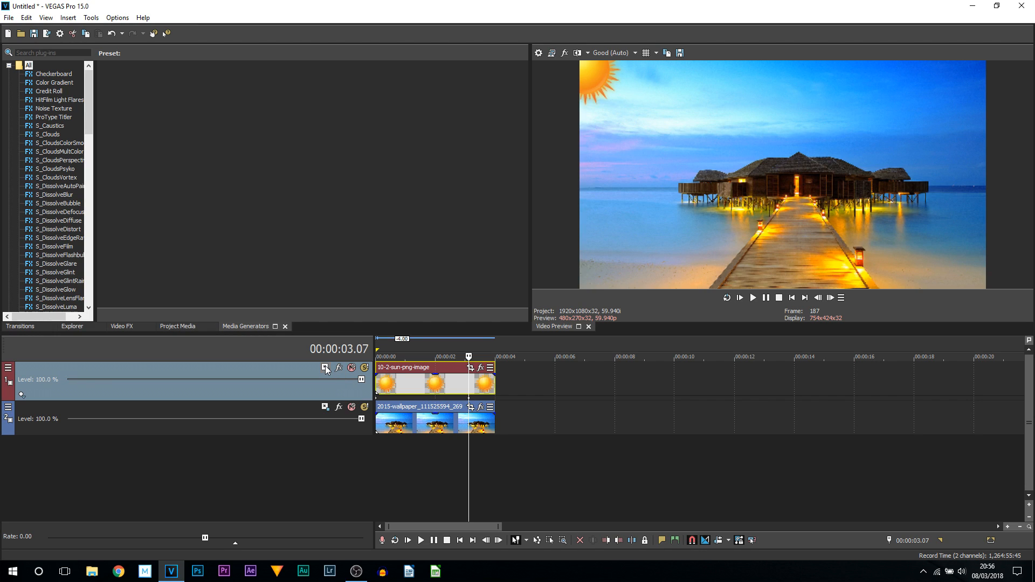
click(325, 368)
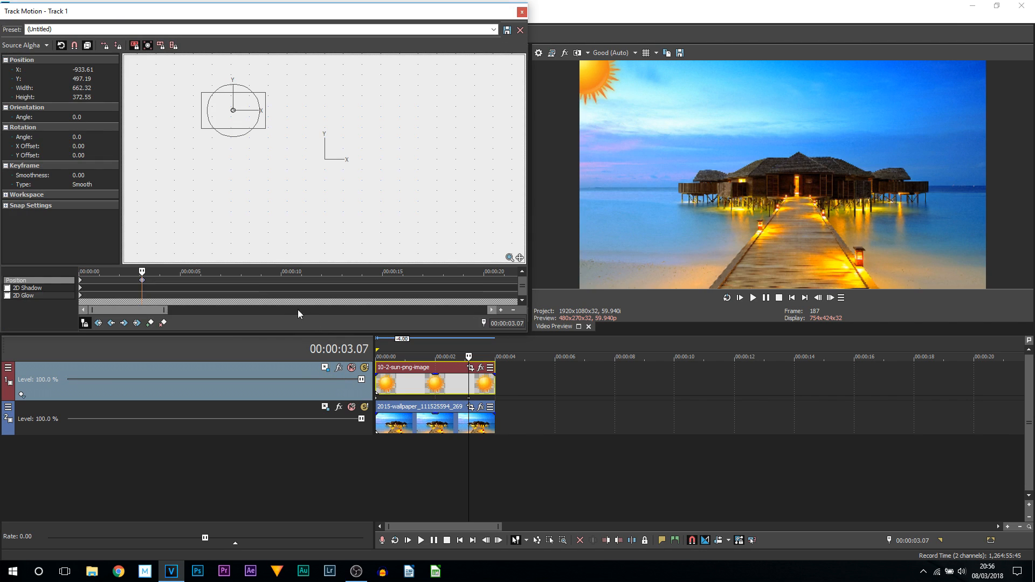
click(144, 283)
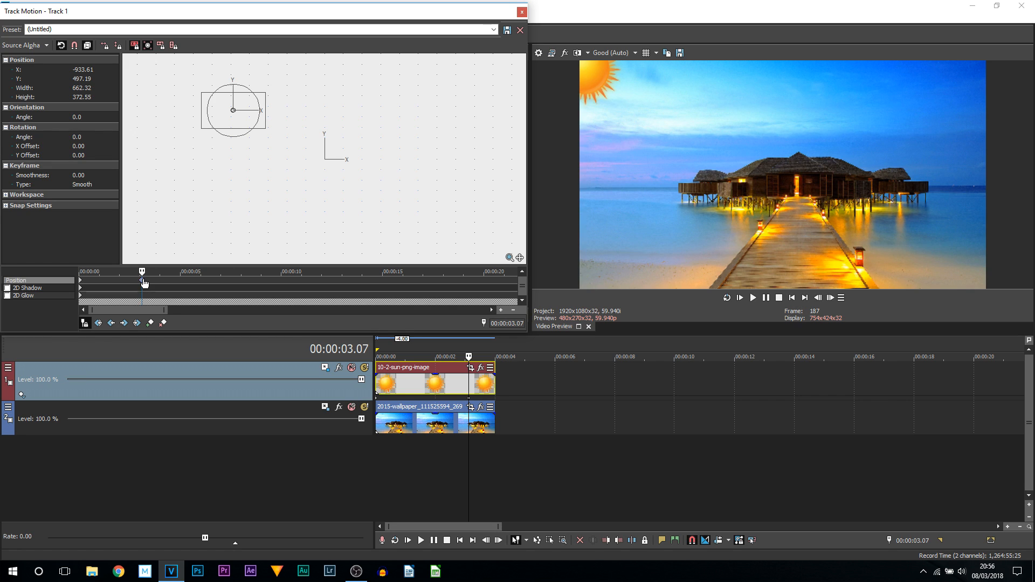
key(Delete)
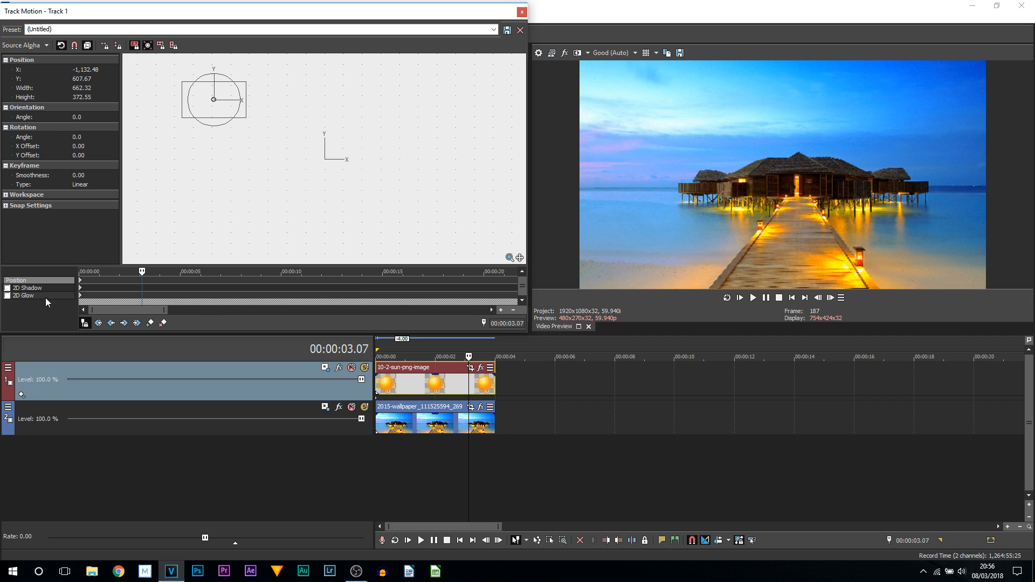
Add a position keyframe at 00:00:03.22 with the sun in the frame's lower-right corner, about X 978, Y -503, and close Track Motion.
click(82, 285)
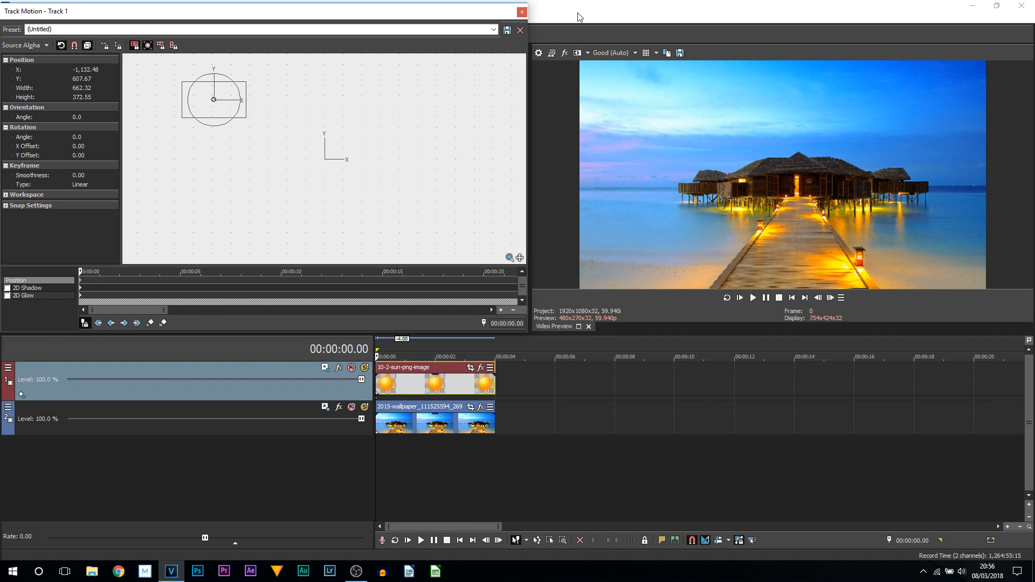
click(476, 387)
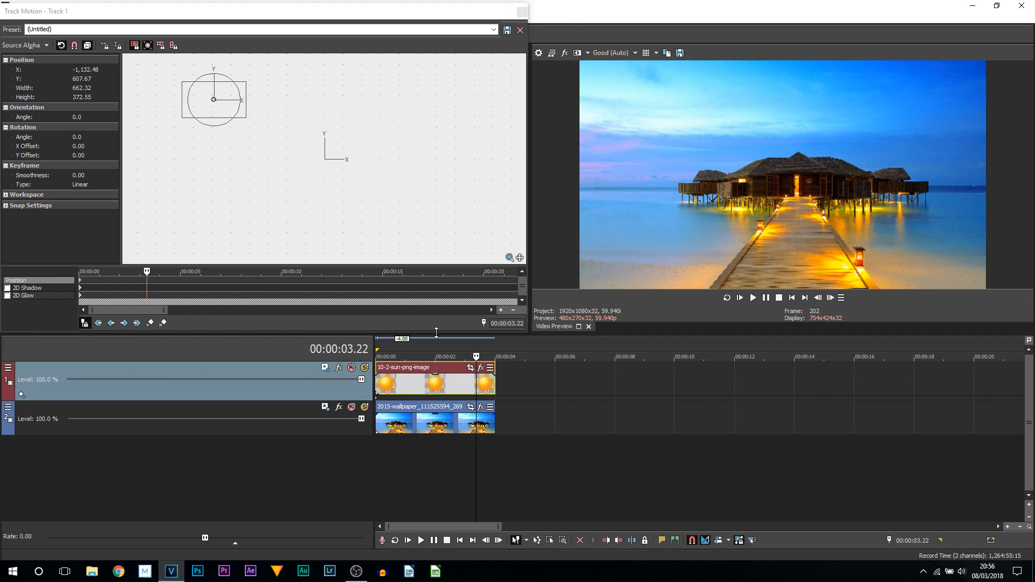
drag(250, 123, 452, 228)
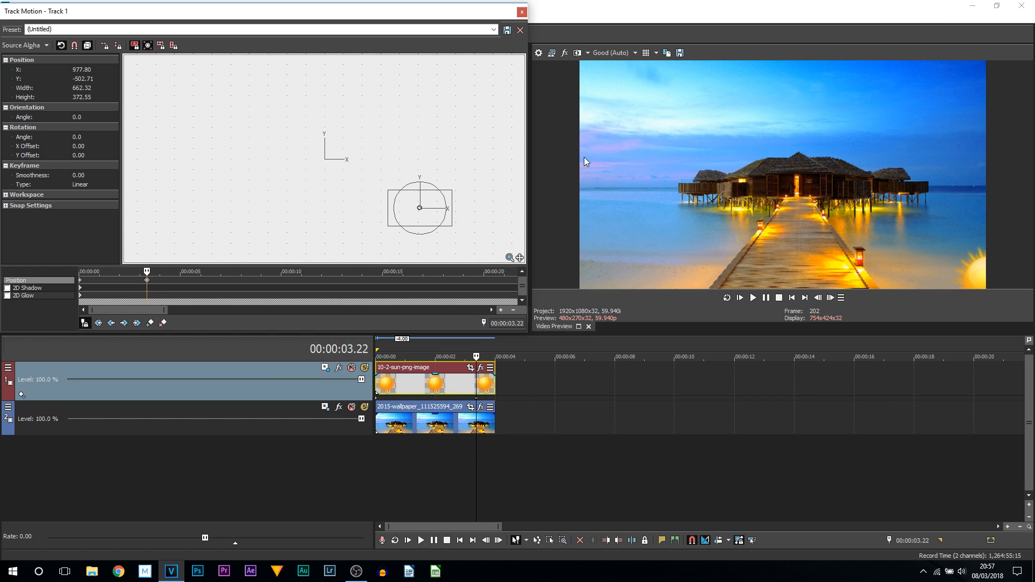
click(521, 12)
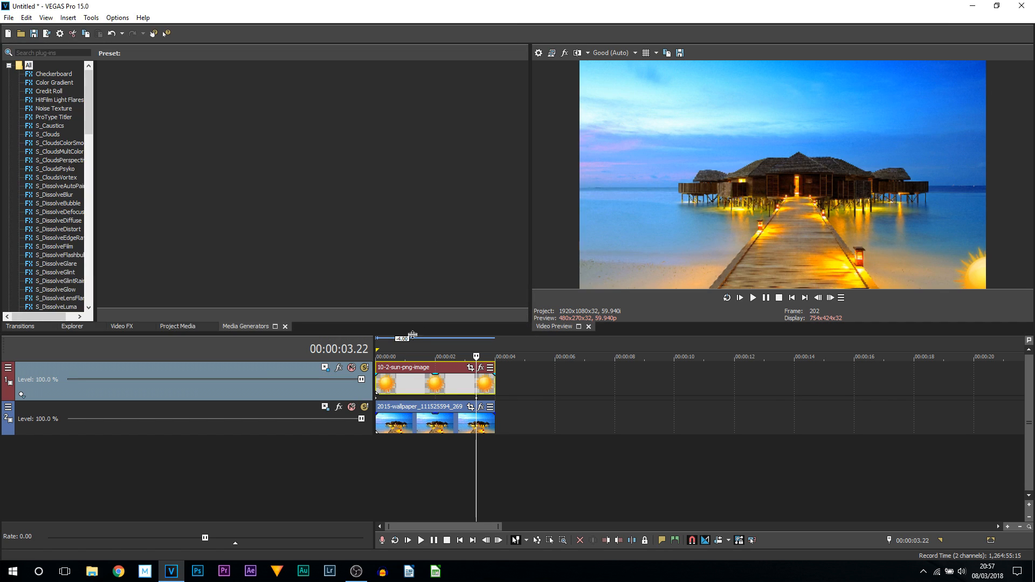
Play the timeline from the start to review the sun's diagonal movement, and pause near the end.
click(379, 394)
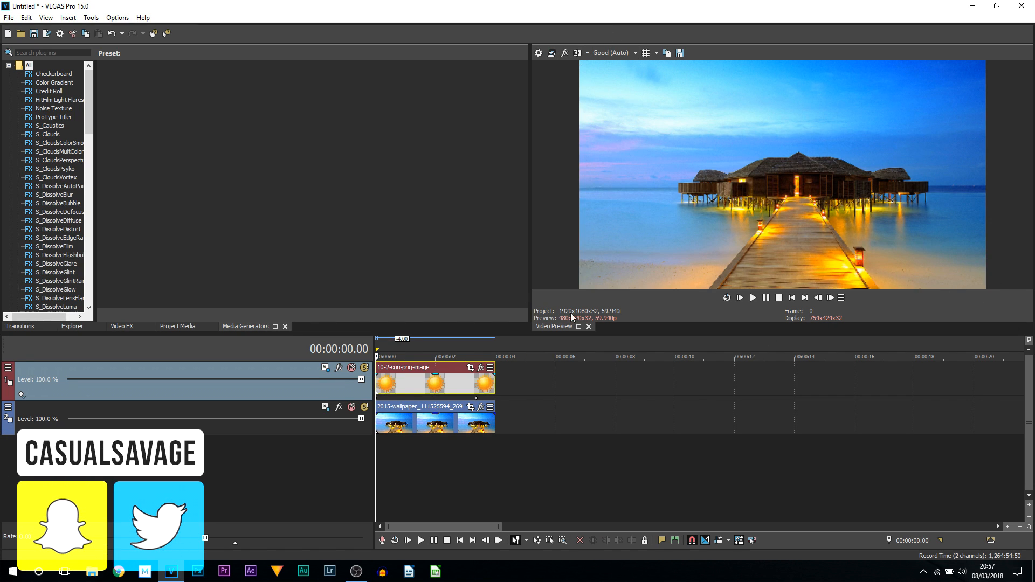
key(space)
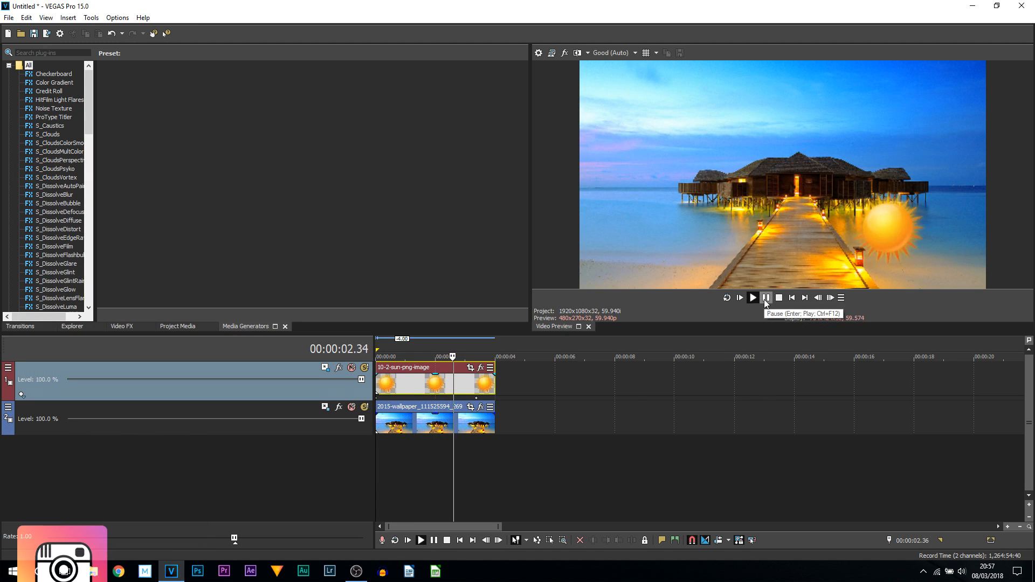
click(764, 299)
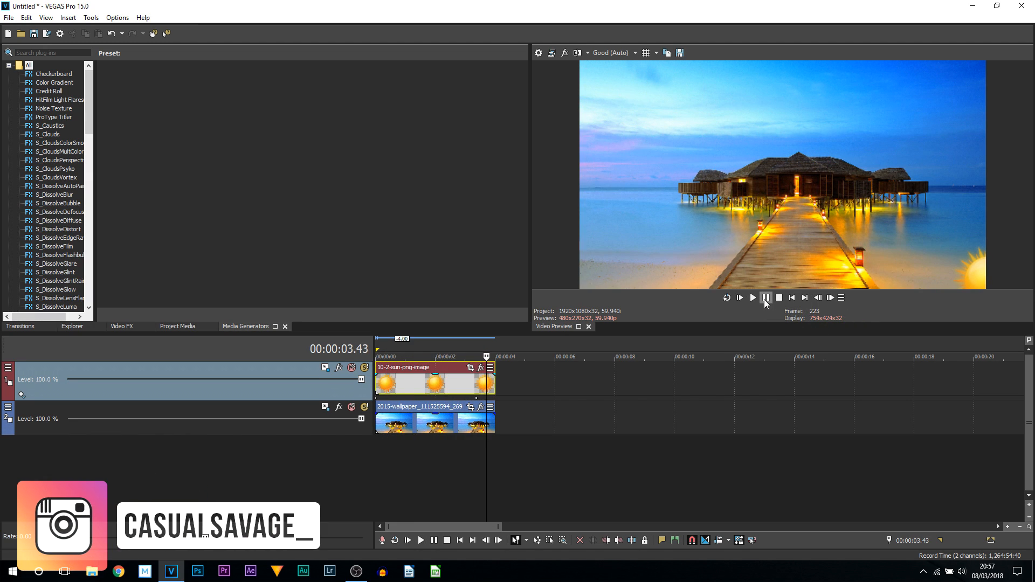